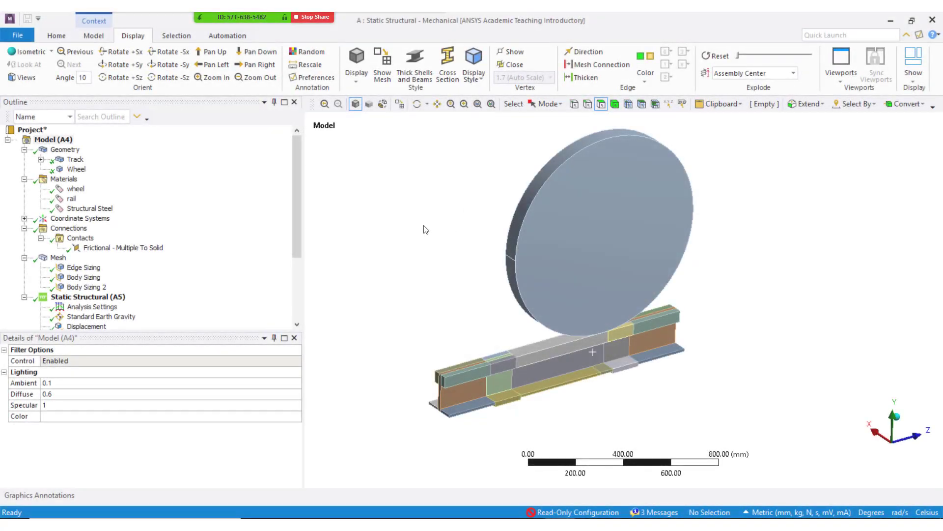
Review the geometry and the material assignments of the full wheel-and-rail model
scroll(447, 222, up, 1)
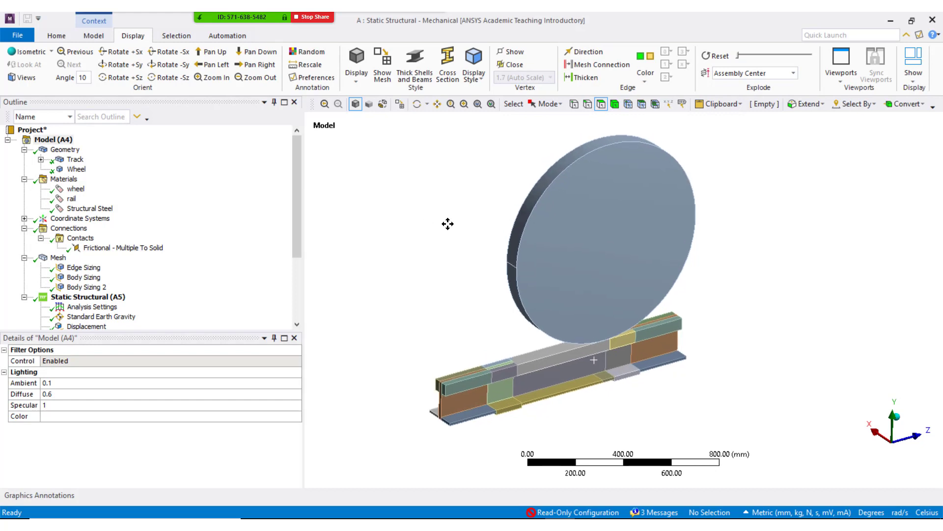
click(72, 151)
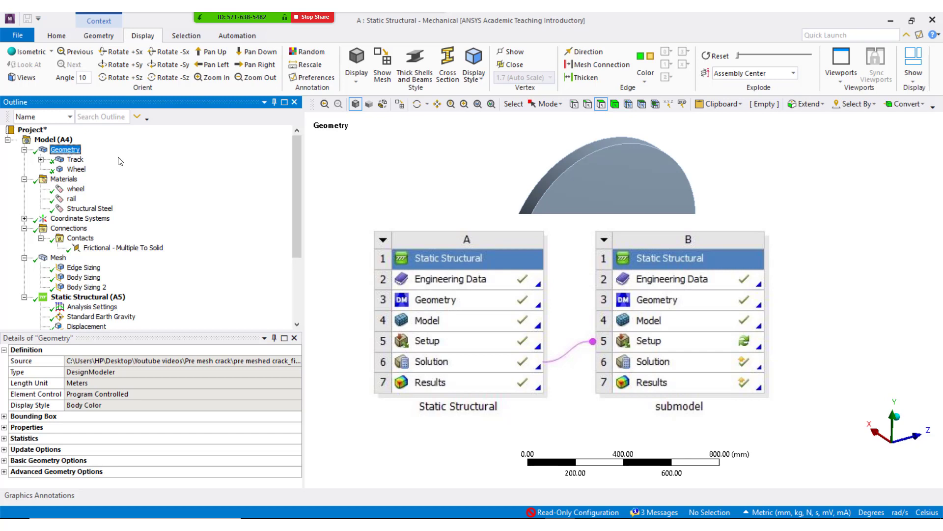
click(414, 237)
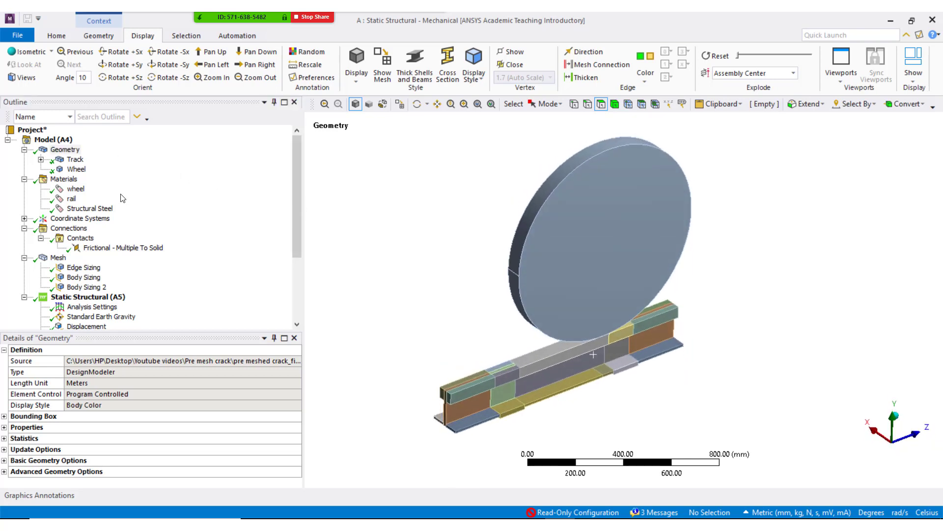
click(64, 179)
middle_drag(467, 259, 449, 244)
Examine the settings of the frictional contact between rail and wheel, including the friction coefficient, and inspect the global model's mesh
drag(298, 196, 298, 221)
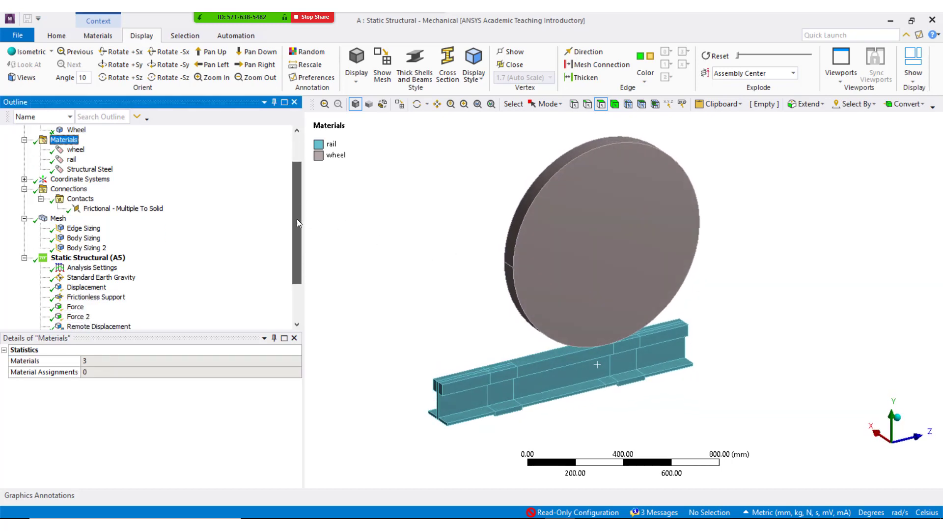
click(123, 208)
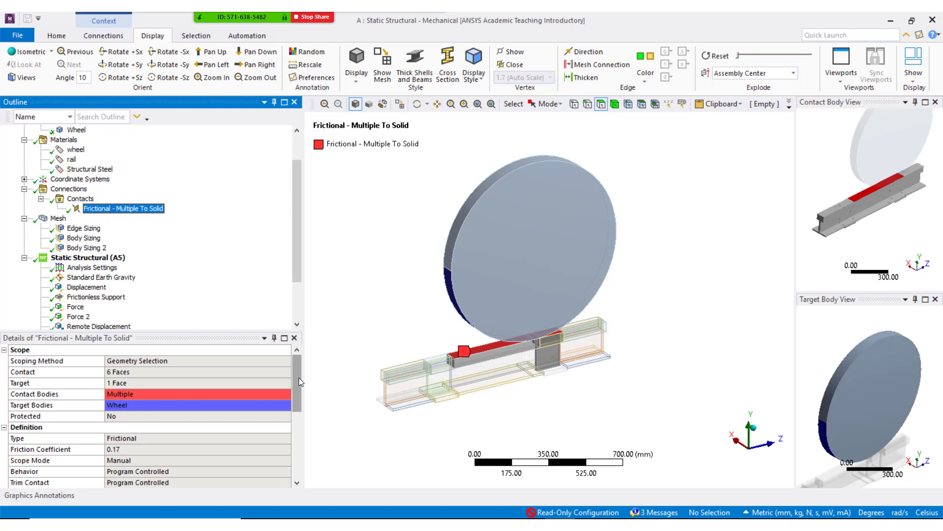
drag(298, 377, 298, 395)
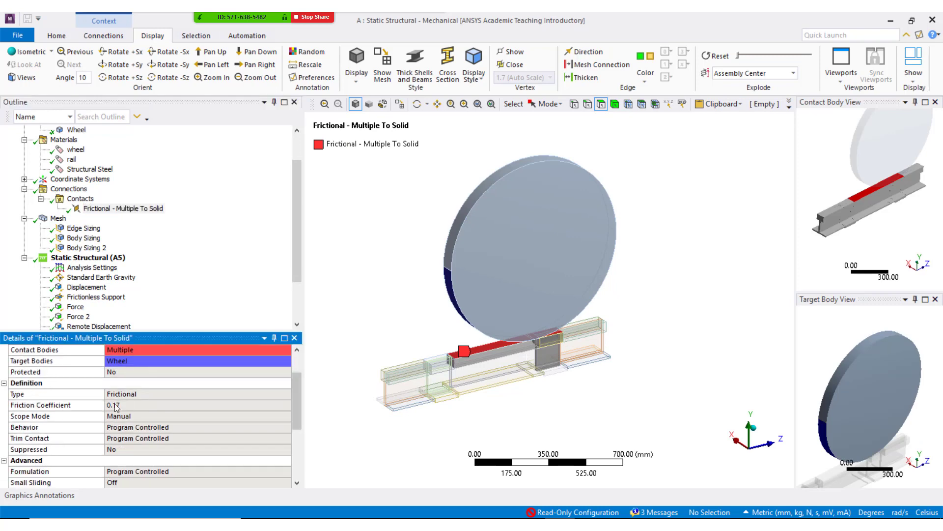
click(58, 218)
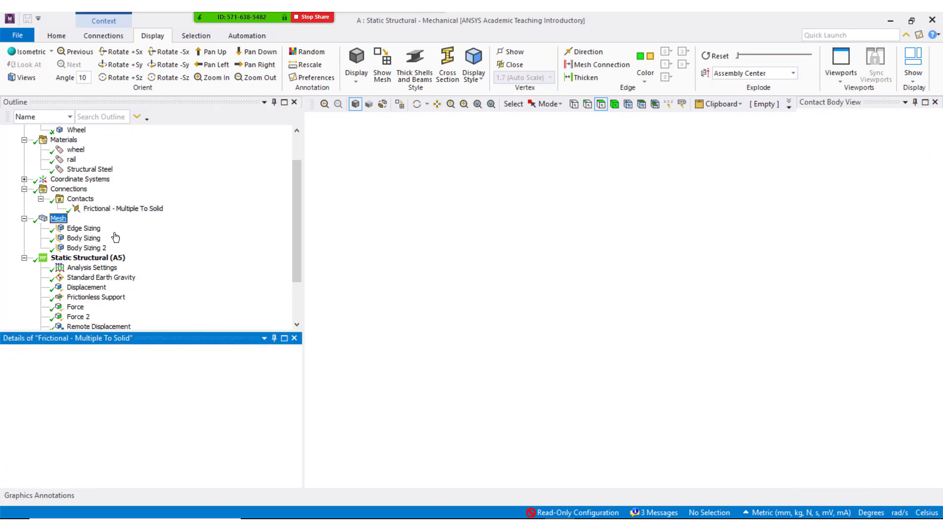
right_drag(472, 267, 660, 363)
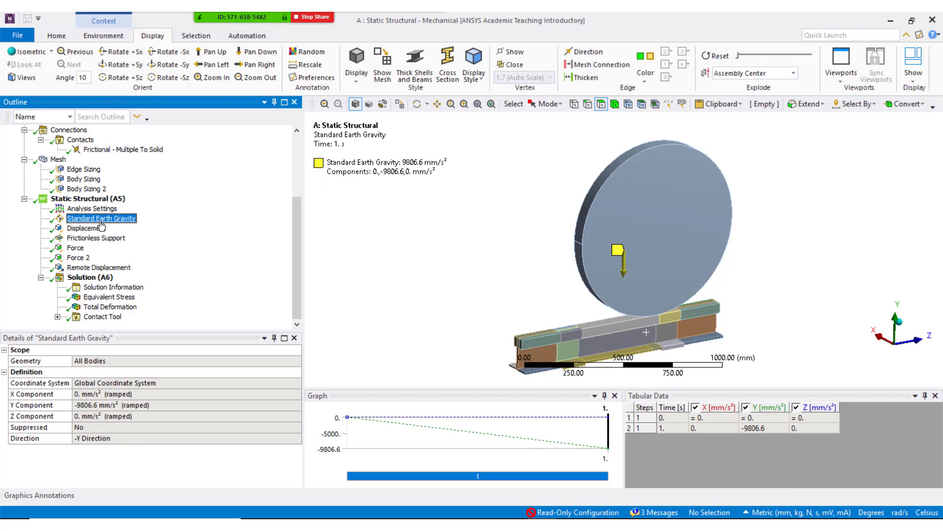
Show both force loads, Force and Force 2, together on the wheel-and-rail model
click(75, 248)
ctrl+click(79, 257)
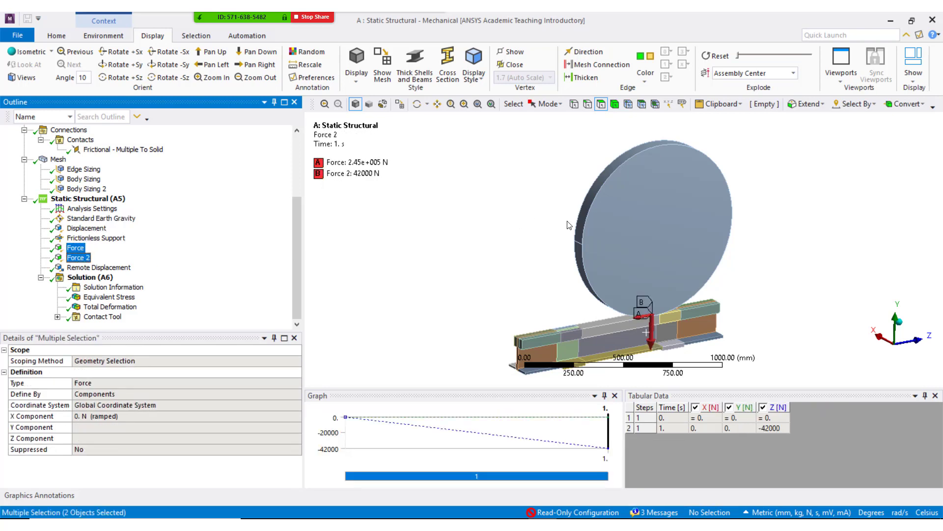
middle_drag(568, 225, 533, 215)
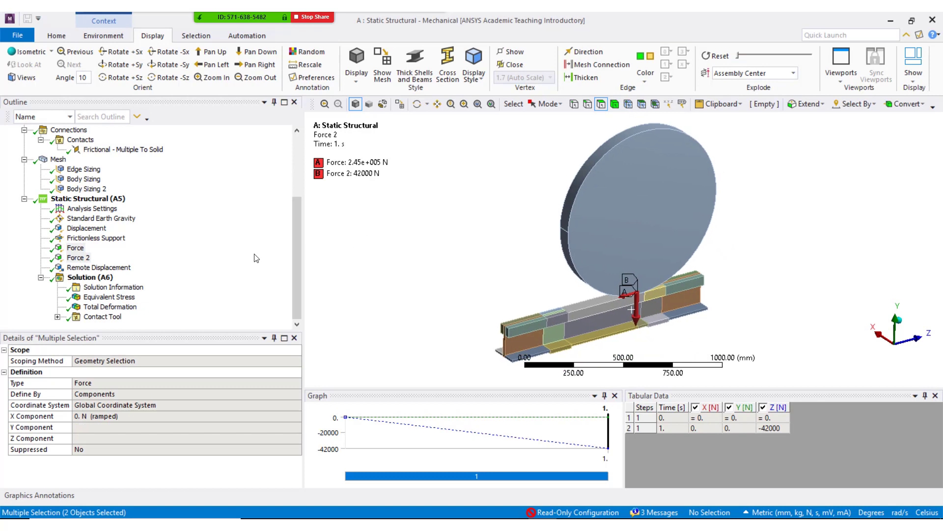
Examine the remote displacement's component and rotation settings and the faces held by the frictionless support
click(116, 267)
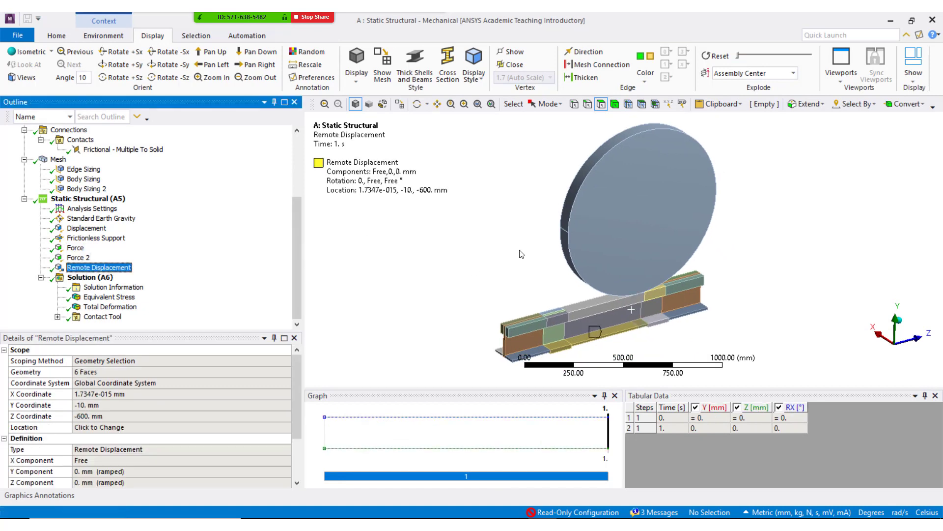
middle_drag(521, 254, 491, 262)
drag(297, 378, 294, 405)
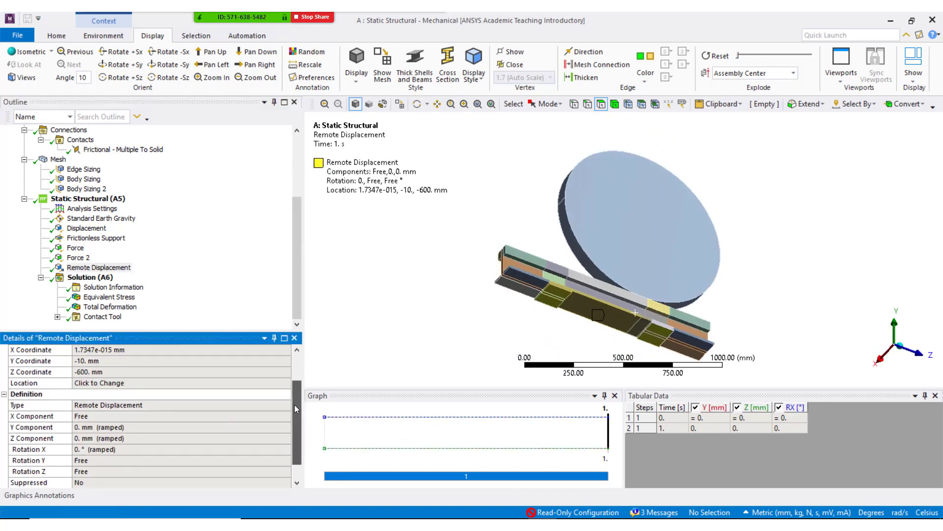
click(113, 240)
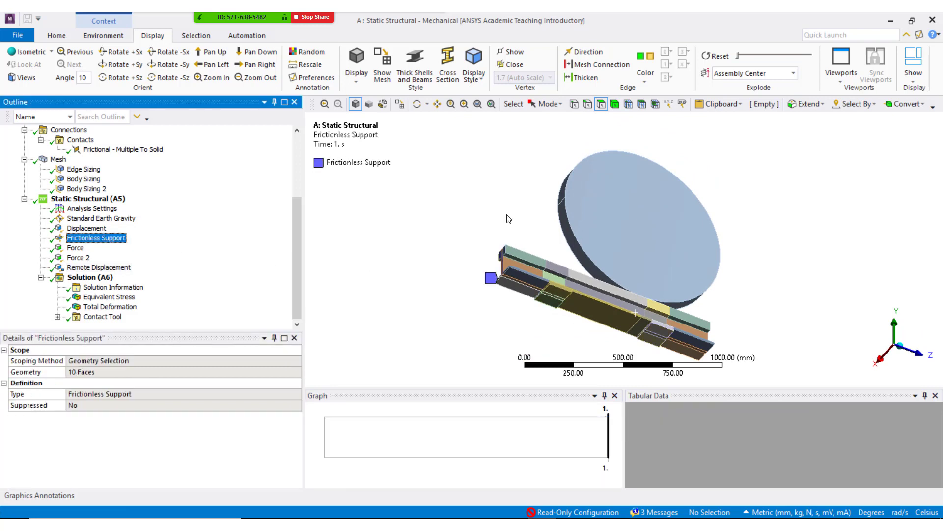
middle_drag(509, 219, 525, 241)
Display the equivalent stress and total deformation results of the global model
click(130, 299)
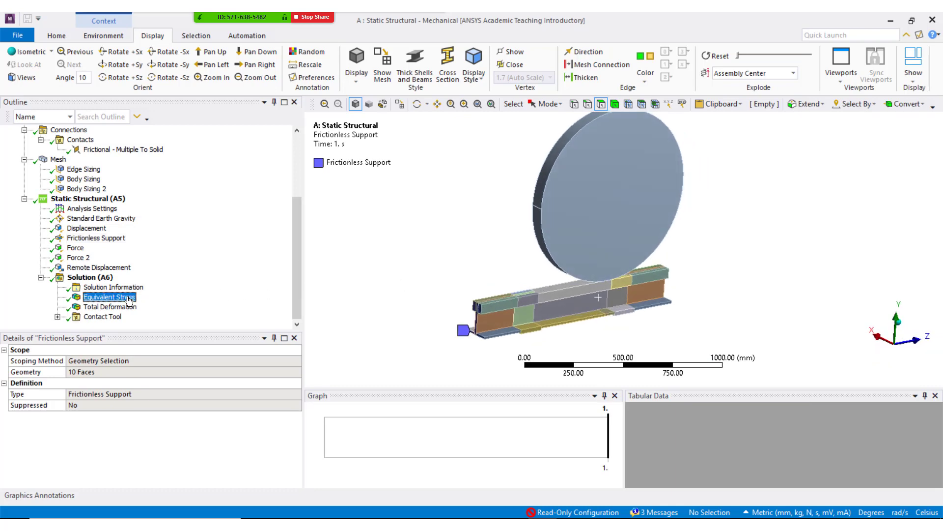
click(125, 309)
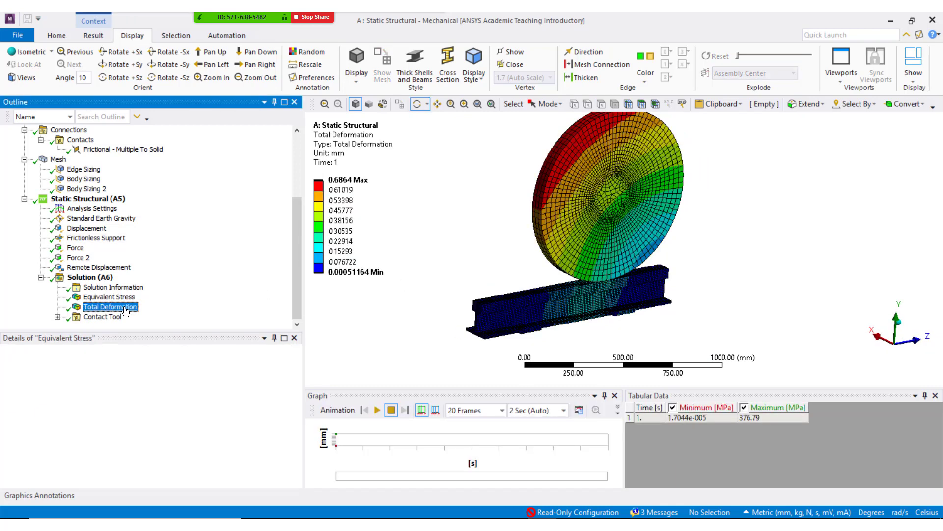
middle_drag(522, 231, 507, 253)
middle_drag(508, 253, 650, 230)
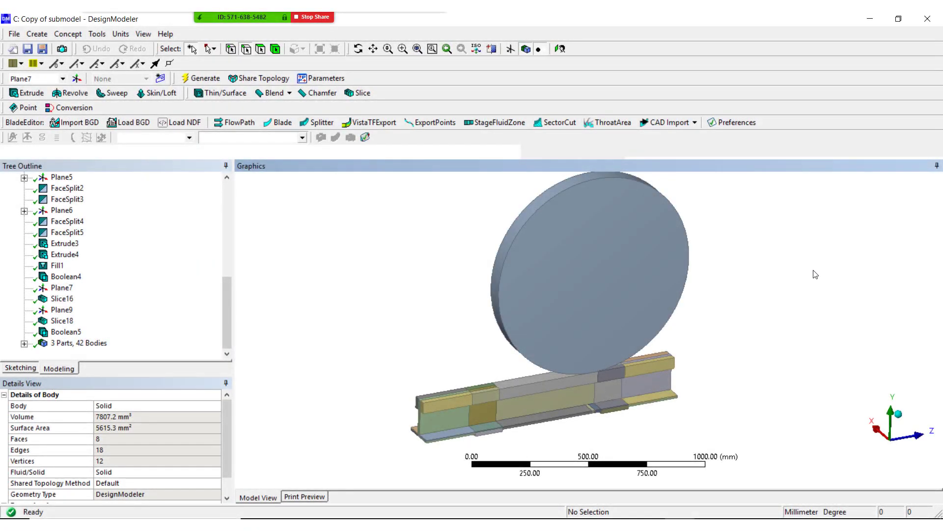
Select the three narrow adjoining solid bodies that cross the rail foot beside the support pad
middle_drag(816, 274, 805, 280)
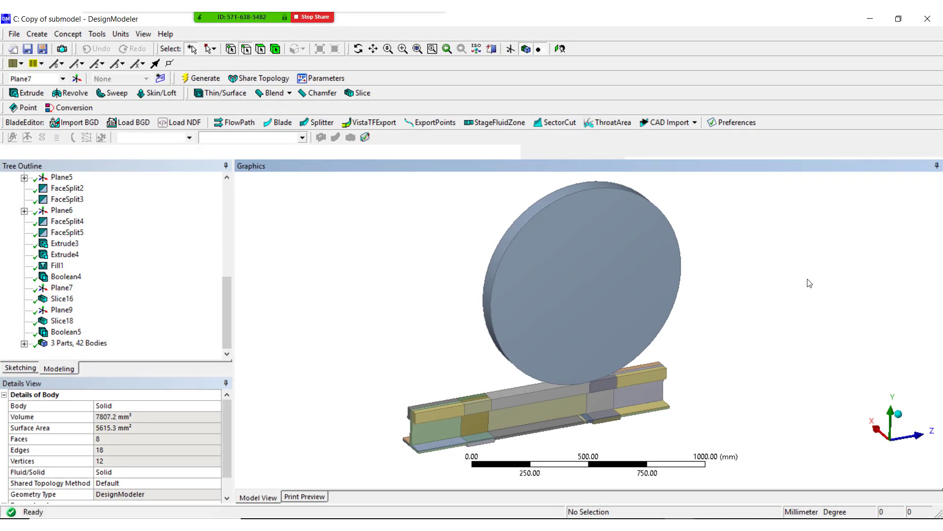
mouse_move(667, 426)
middle_down()
mouse_move(659, 430)
mouse_move(645, 404)
mouse_move(649, 426)
middle_up()
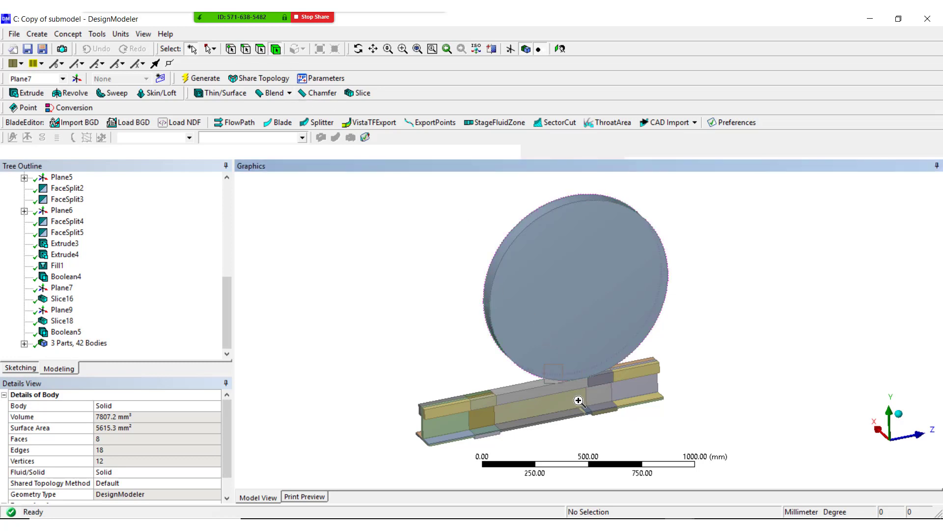
right_drag(551, 408, 615, 434)
right_drag(592, 384, 641, 423)
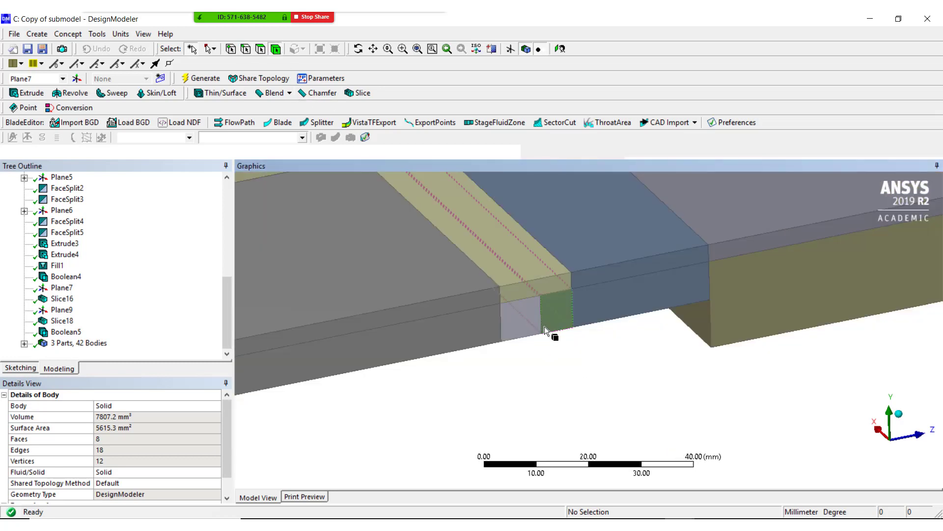
click(529, 315)
ctrl+click(562, 319)
ctrl+click(533, 288)
scroll(609, 393, down, 5)
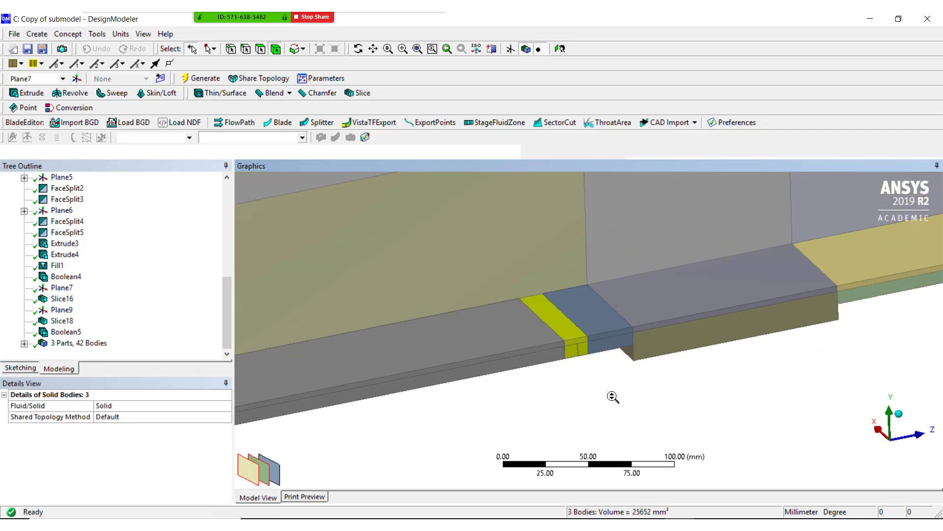
scroll(612, 398, down, 4)
ctrl+middle_drag(615, 381, 618, 422)
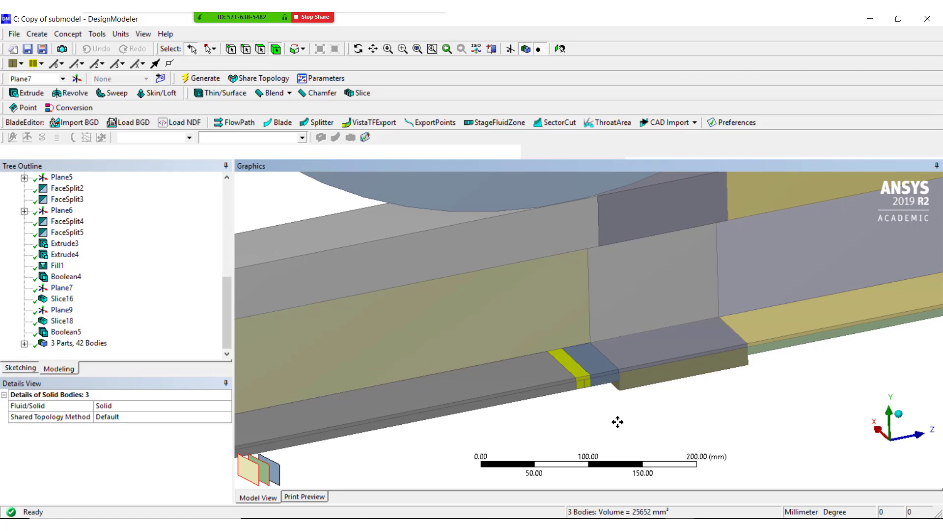
scroll(620, 417, down, 1)
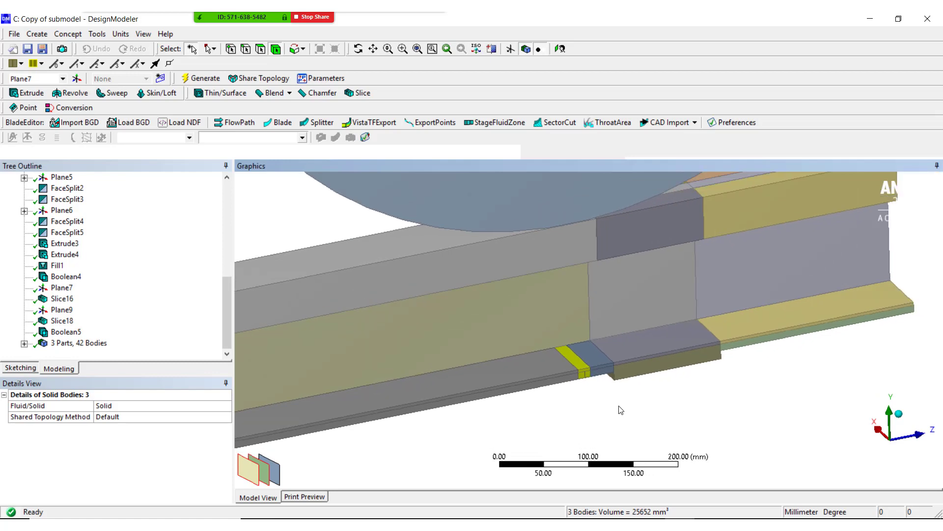
ctrl+middle_drag(621, 409, 646, 376)
scroll(629, 408, up, 3)
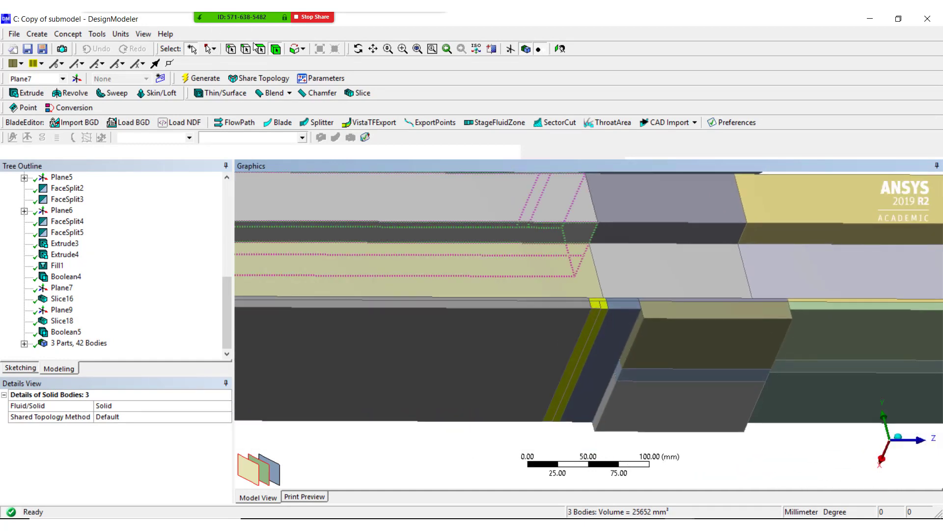
Select the long underside edge and the short vertical end edge shared by the two lower narrow bodies of the rail foot
click(587, 341)
scroll(614, 300, up, 3)
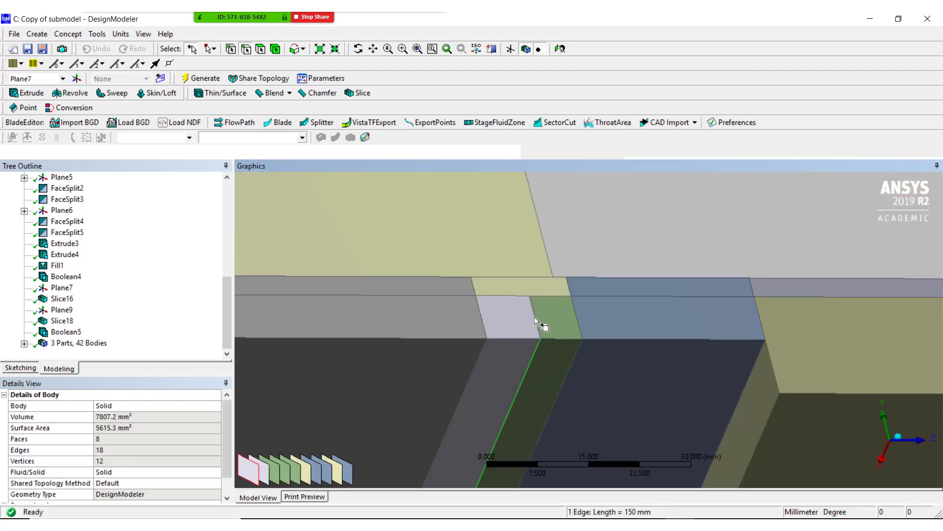
ctrl+click(534, 317)
scroll(594, 334, down, 4)
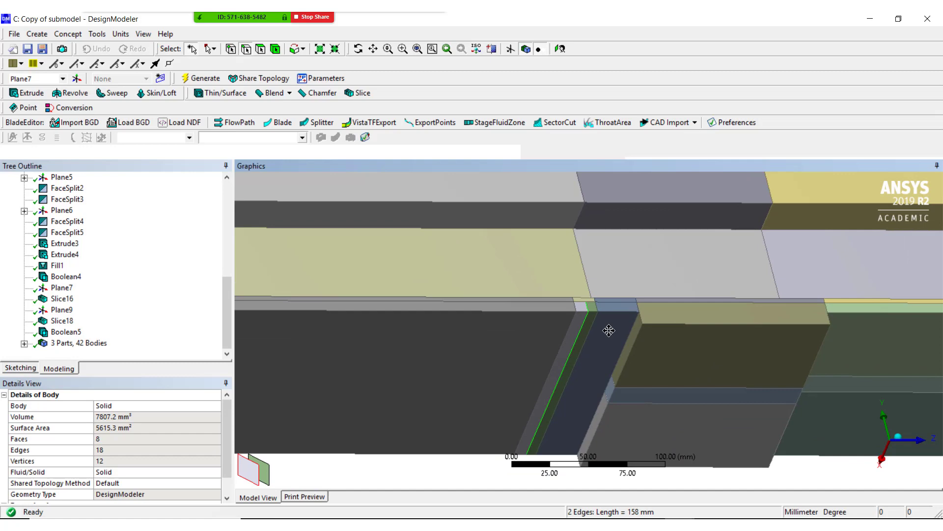
ctrl+middle_drag(609, 330, 623, 297)
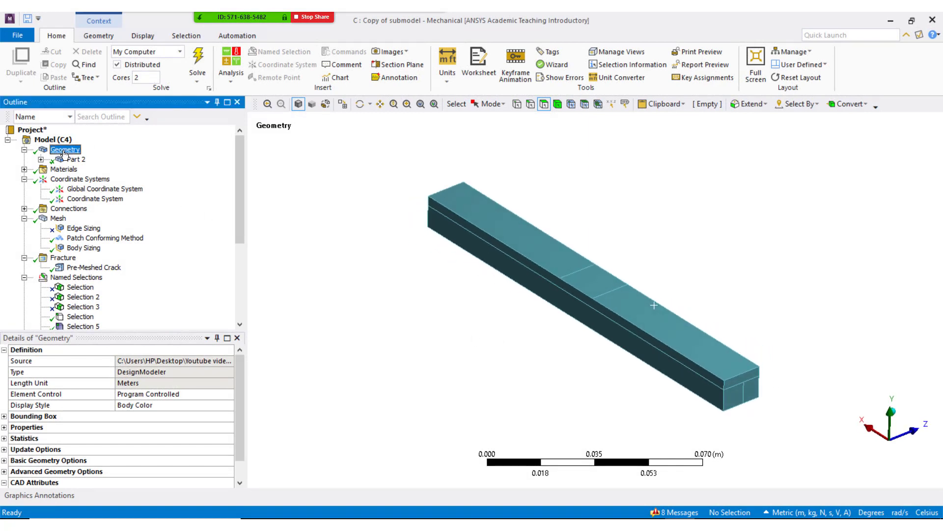
Inspect the submodel's mesh and the local coordinate system defined at the crack
click(58, 218)
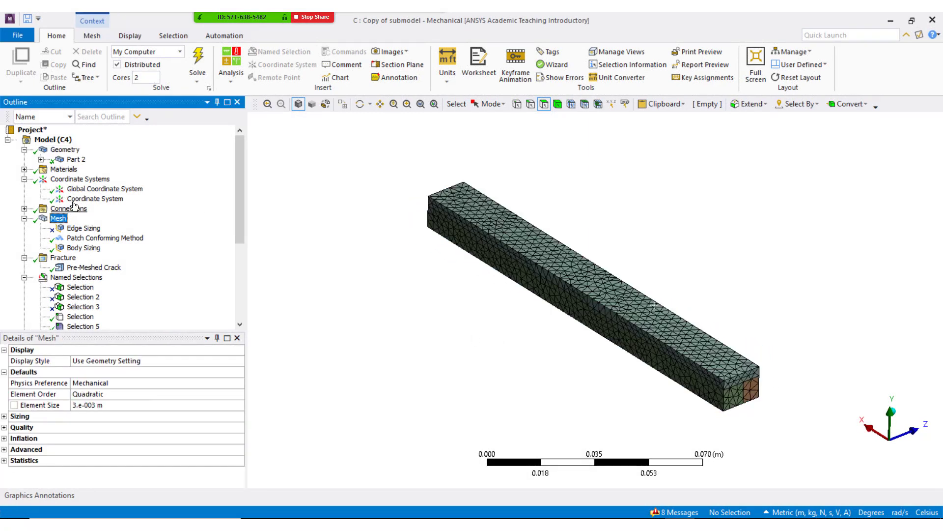
click(74, 201)
middle_drag(423, 267, 474, 296)
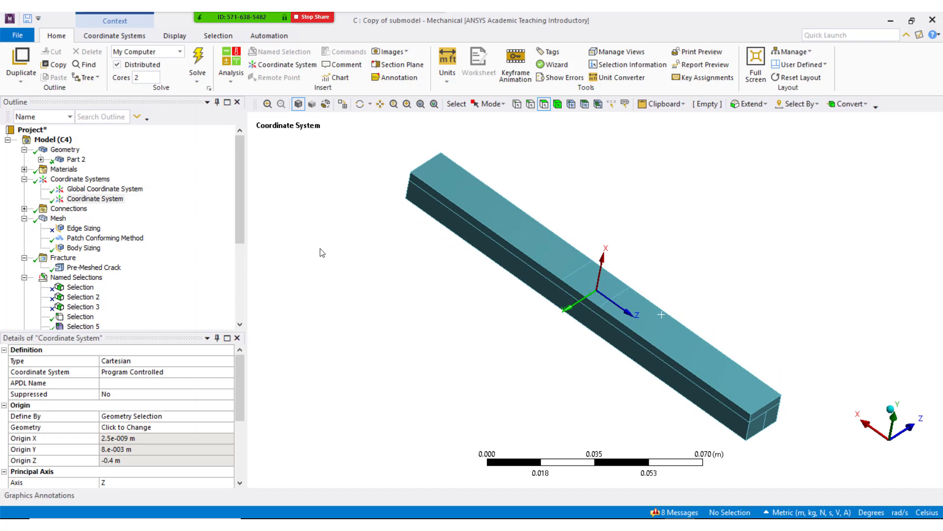
Examine the edge scoped in the unsuppressed named selection called Selection
drag(242, 211, 240, 244)
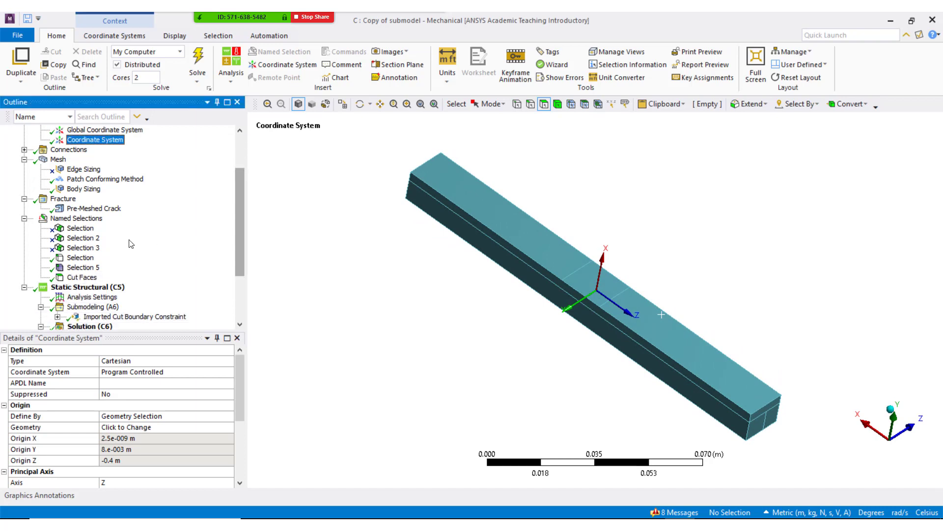
click(89, 257)
click(113, 372)
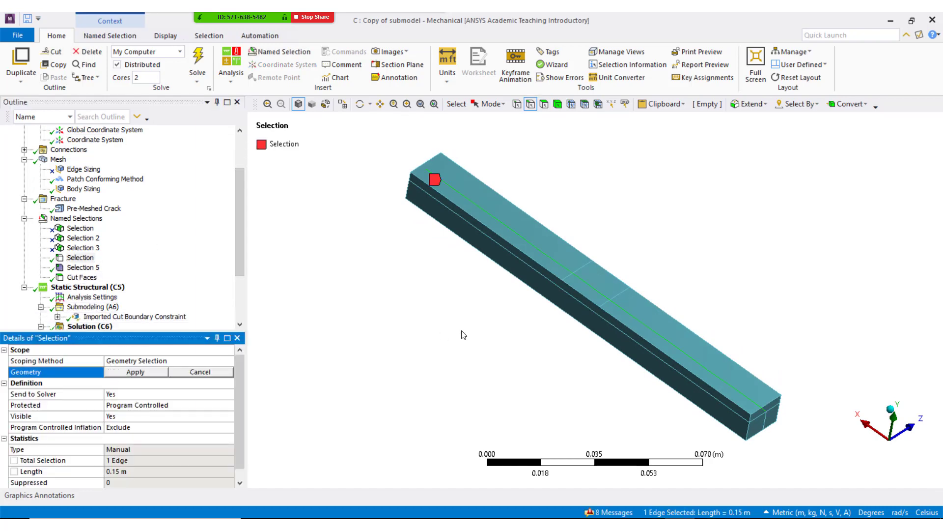
mouse_move(463, 335)
middle_down()
mouse_move(444, 320)
mouse_move(473, 312)
mouse_move(465, 323)
middle_up()
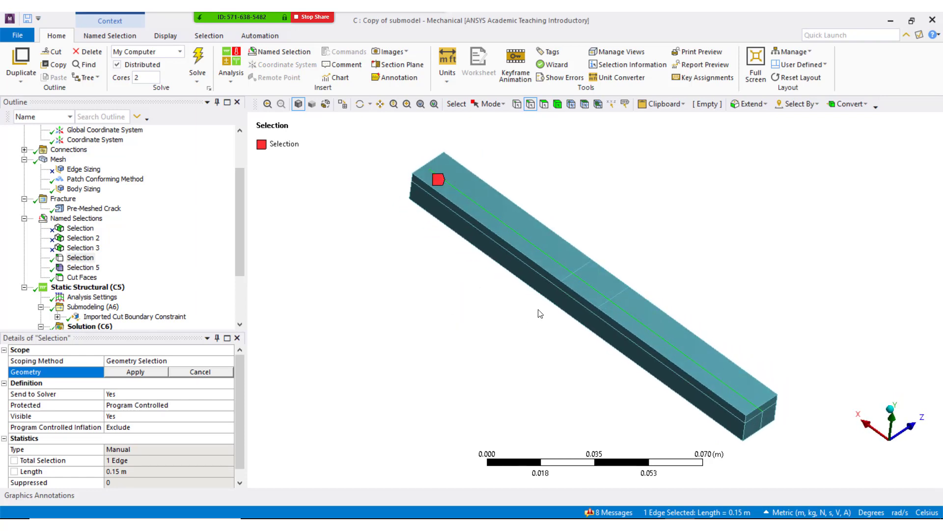
scroll(540, 314, up, 2)
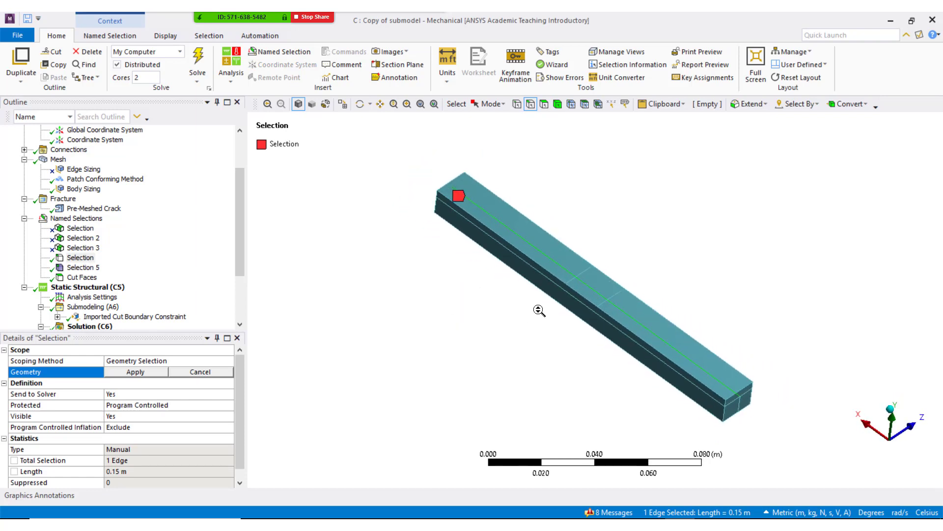
Examine the node-based named selection Selection 5 and the Pre-Meshed Crack definition under Fracture
click(88, 272)
middle_drag(379, 263, 402, 250)
click(64, 199)
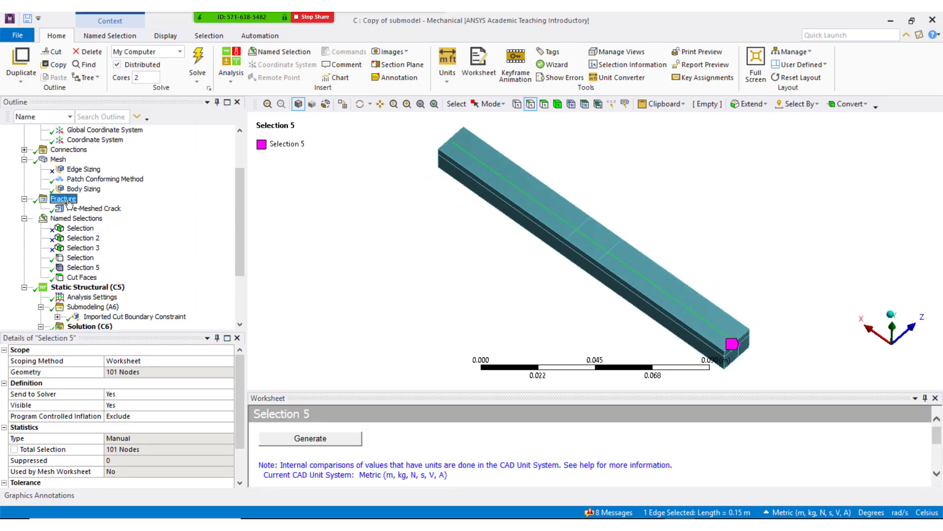
click(74, 208)
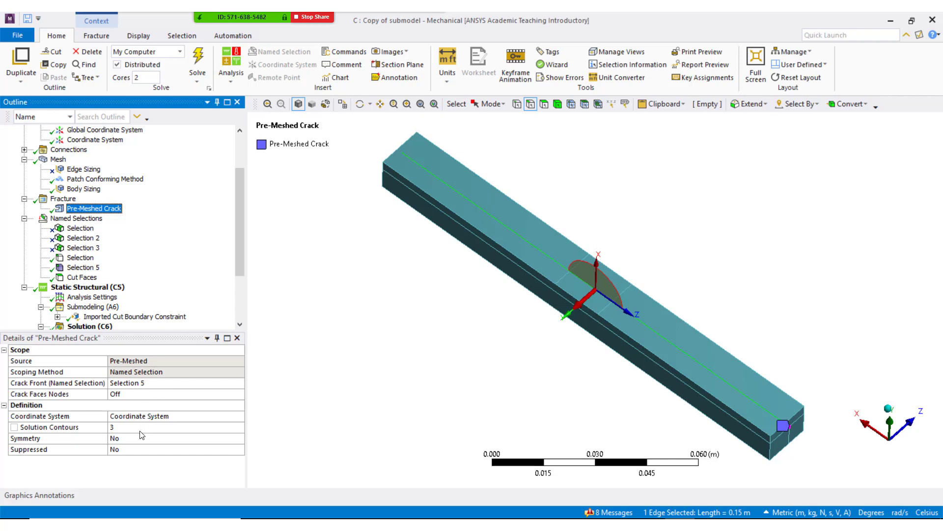
Examine the faces contained in the Cut Faces named selection from several angles
click(91, 277)
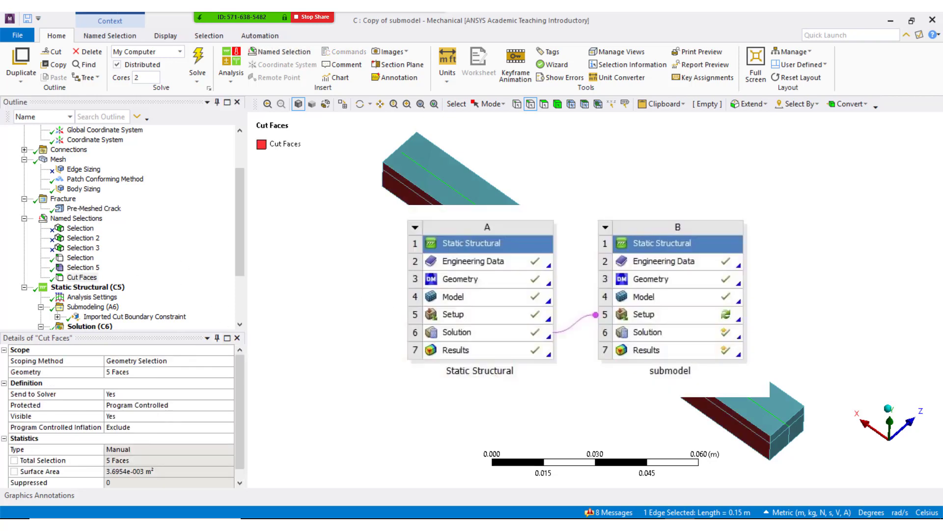
middle_drag(469, 320, 560, 325)
middle_drag(334, 305, 482, 308)
click(93, 307)
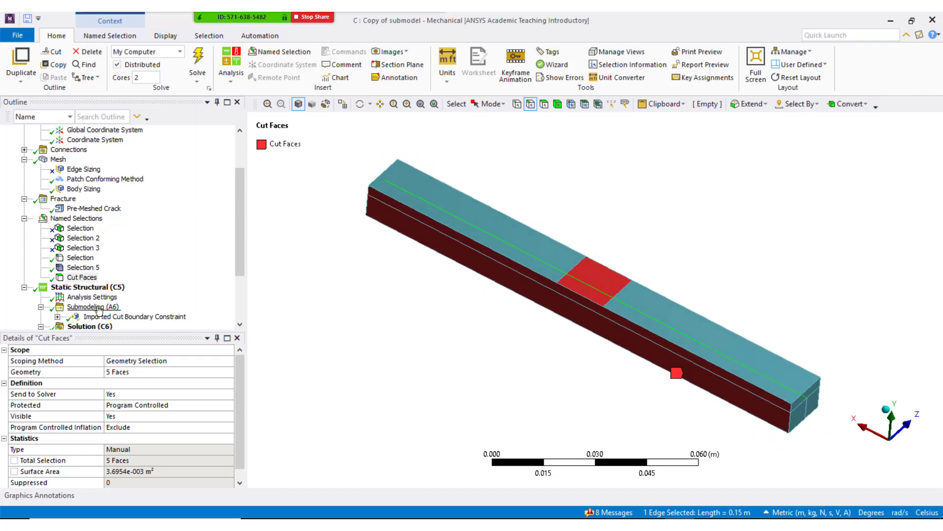
click(82, 277)
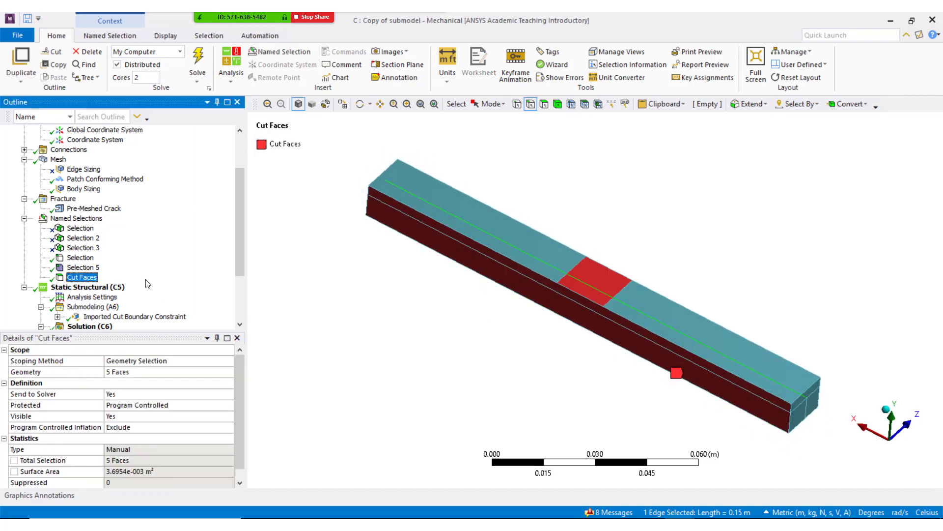
middle_drag(428, 314, 459, 294)
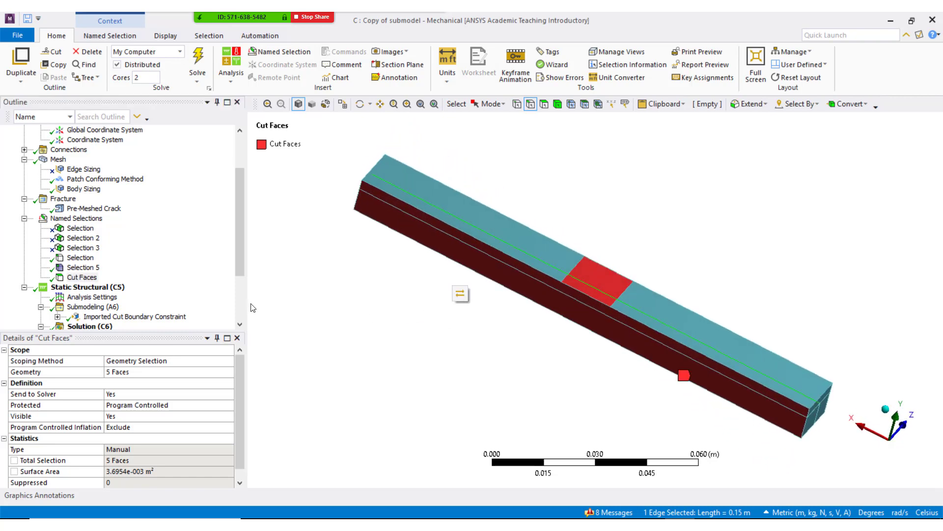
Display the Imported Cut Boundary Constraint and the SIFS (K1) result of the Fracture Tool
click(145, 317)
scroll(155, 282, down, 3)
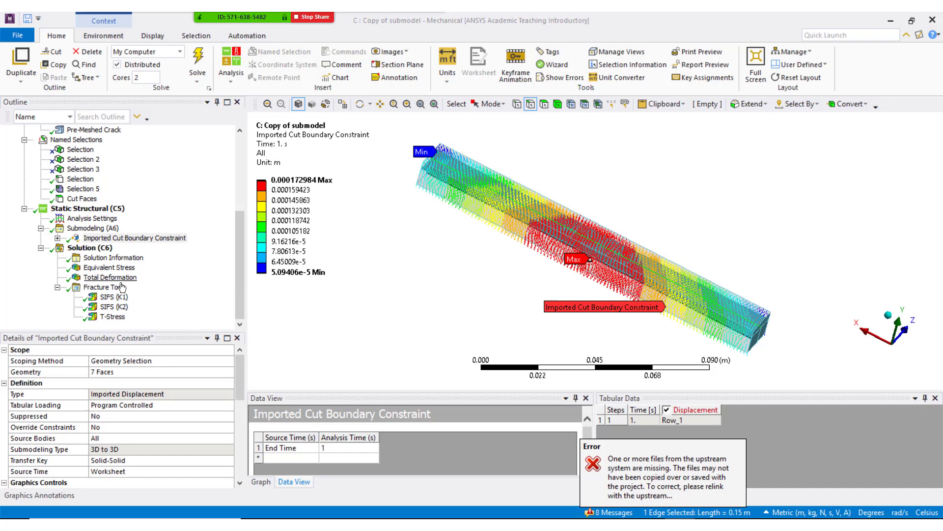
click(114, 297)
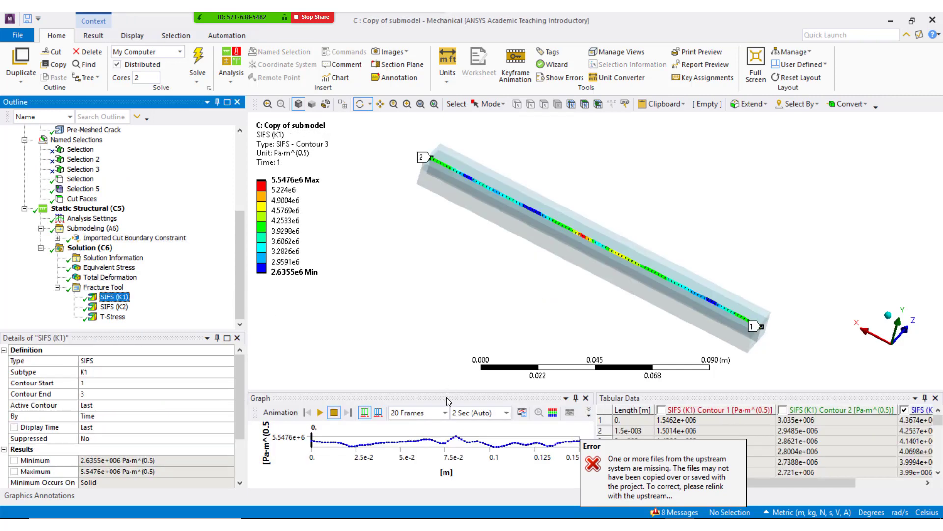